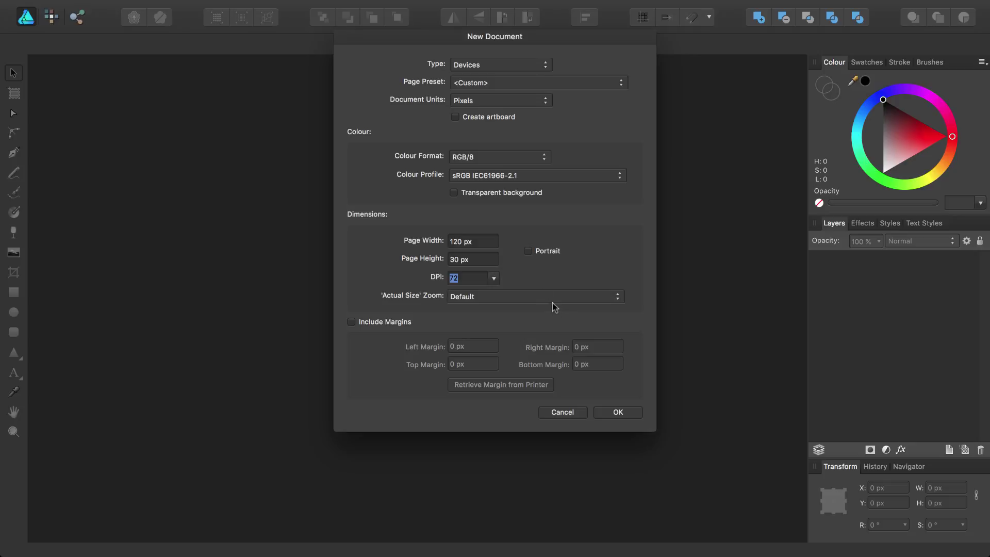
Create the 120 × 30 px document at 72 DPI and draw a light grey rectangle about 22.8 × 22 px near its left end.
{"action": "left_click", "coordinate": [606, 415]}
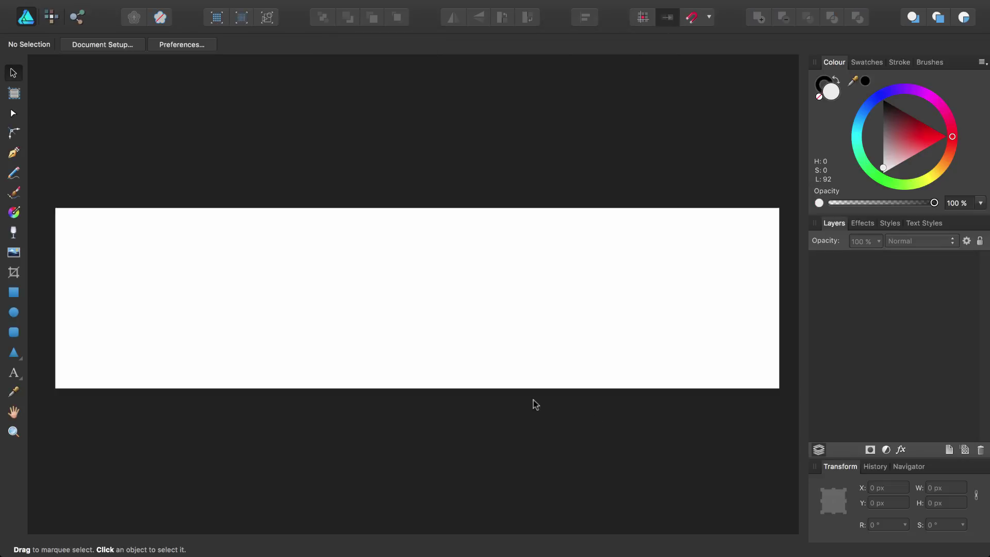
{"action": "left_click", "coordinate": [13, 291]}
{"action": "left_click_drag", "start_coordinate": [108, 226], "coordinate": [245, 358]}
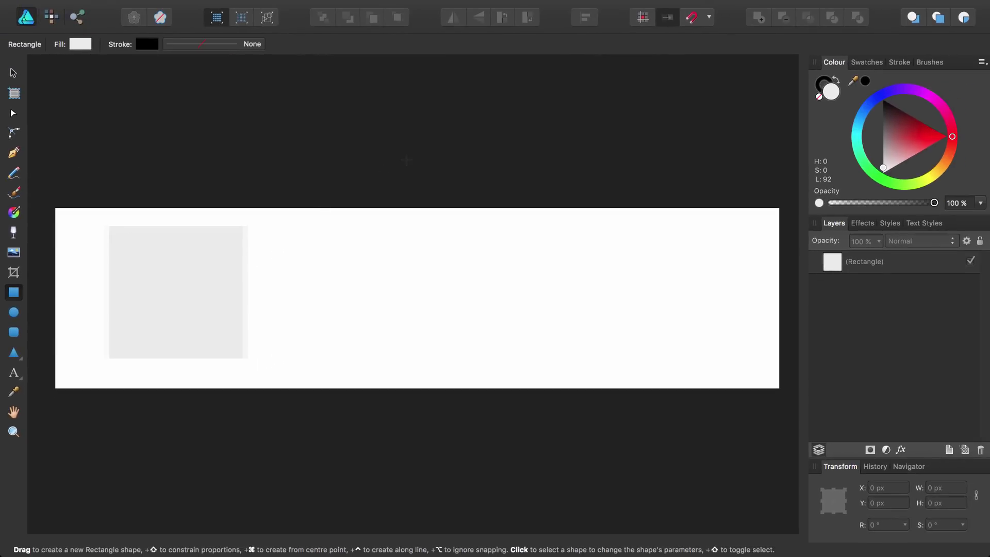
Enable snapping with the UI design preset.
{"action": "left_click", "coordinate": [710, 19]}
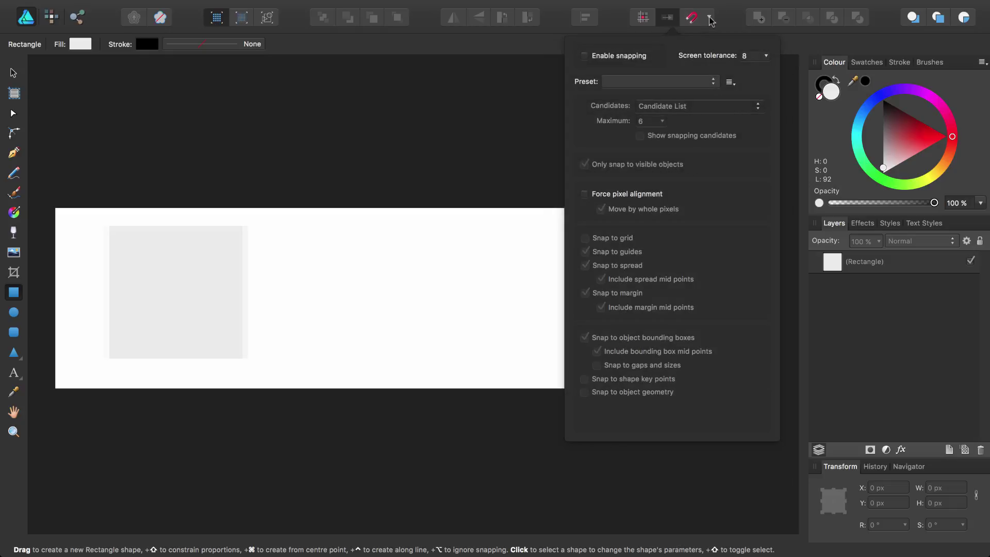
{"action": "left_click", "coordinate": [626, 85]}
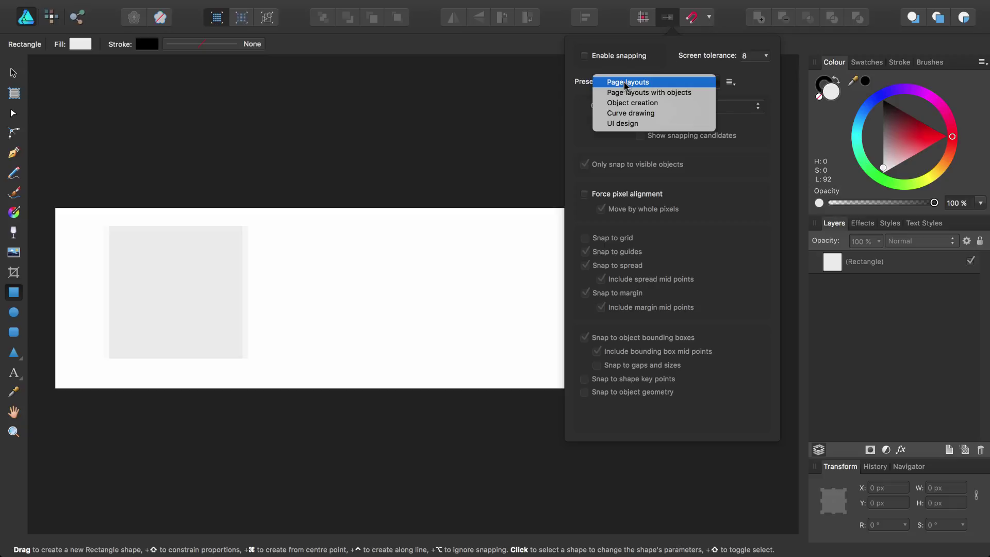
{"action": "left_click", "coordinate": [622, 123]}
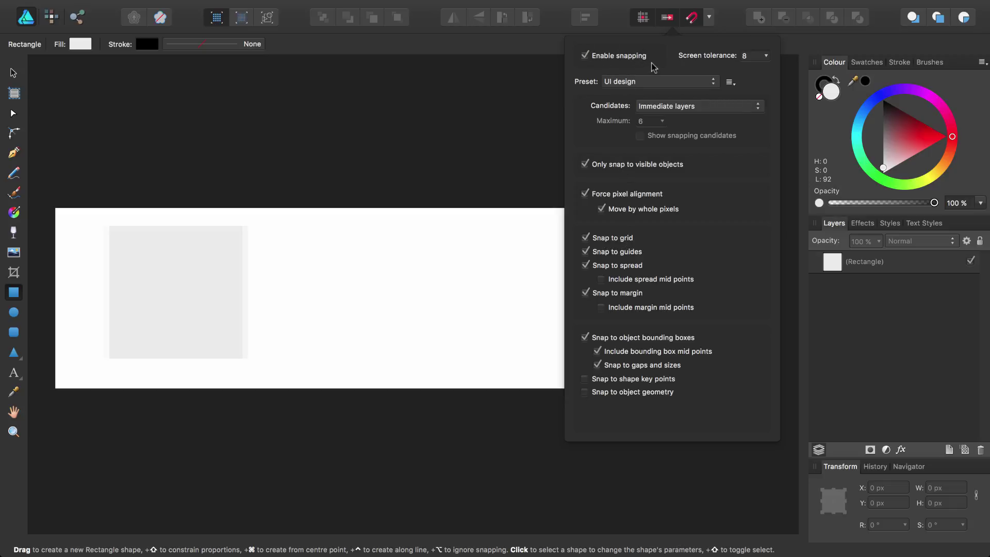
{"action": "left_click", "coordinate": [327, 270]}
Delete the unaligned rectangle and draw an 18 × 18 px square in its place.
{"action": "left_click", "coordinate": [198, 270]}
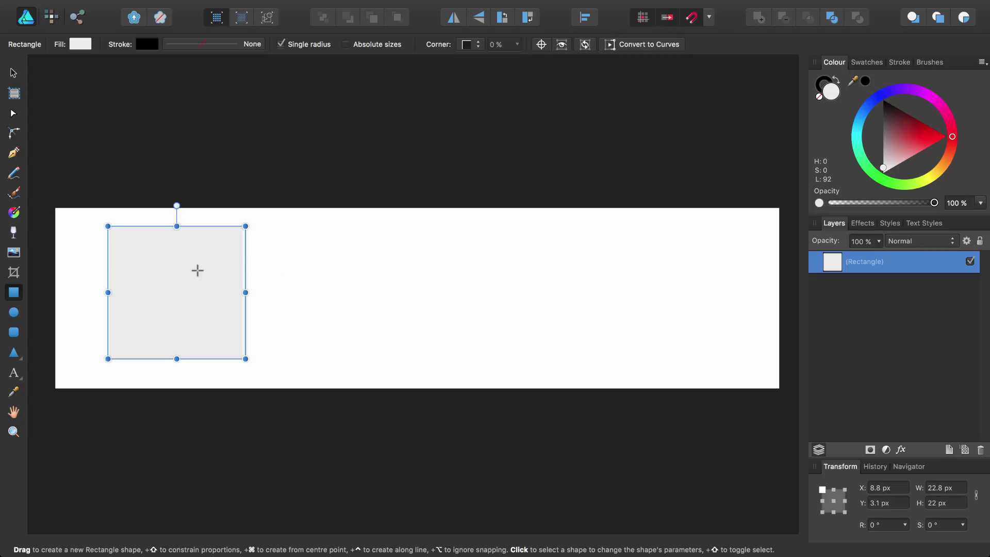
{"action": "key", "text": "Delete"}
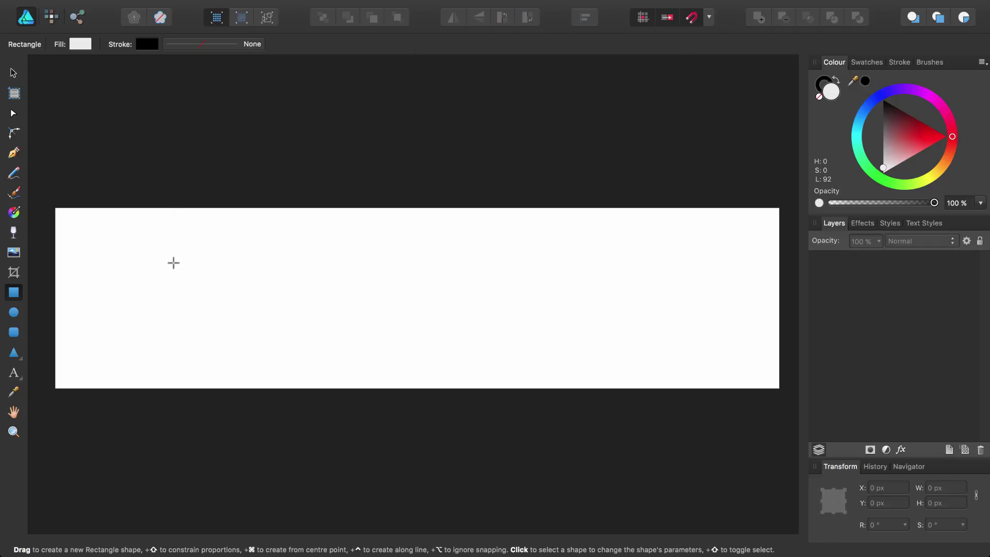
{"action": "left_click_drag", "start_coordinate": [98, 226], "coordinate": [246, 336]}
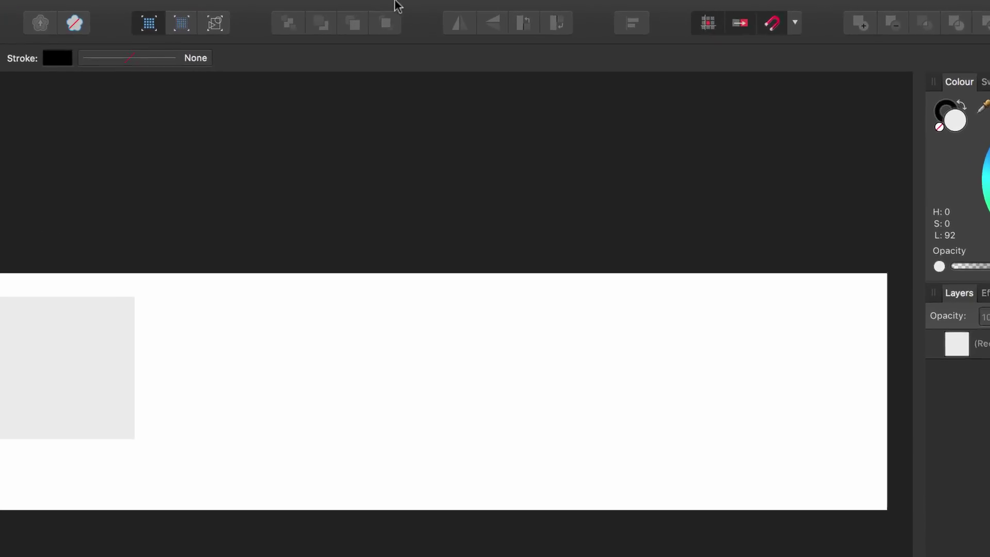
Show the document grid and turn off the automatic grid in the grid and snapping axis settings.
{"action": "mouse_move", "coordinate": [400, 4]}
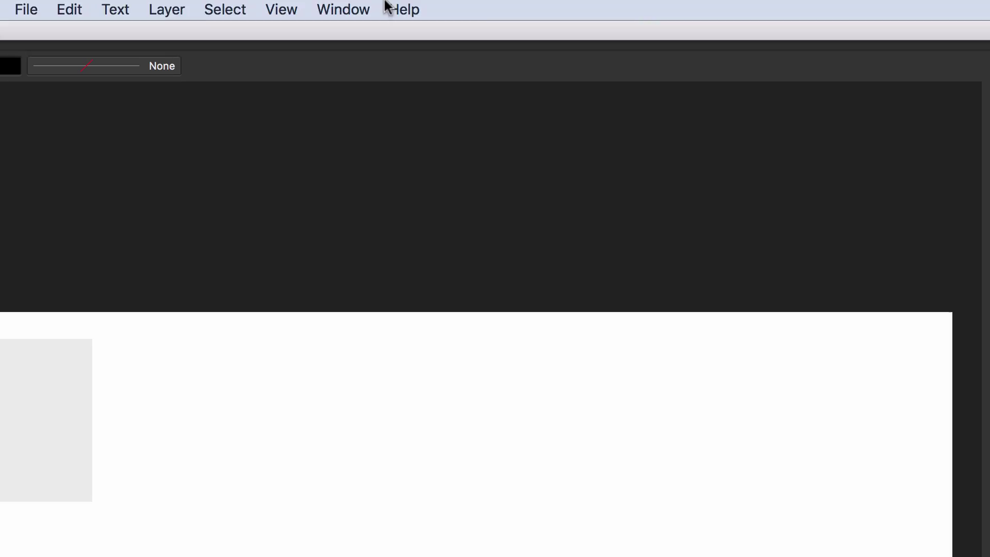
{"action": "left_click", "coordinate": [283, 15]}
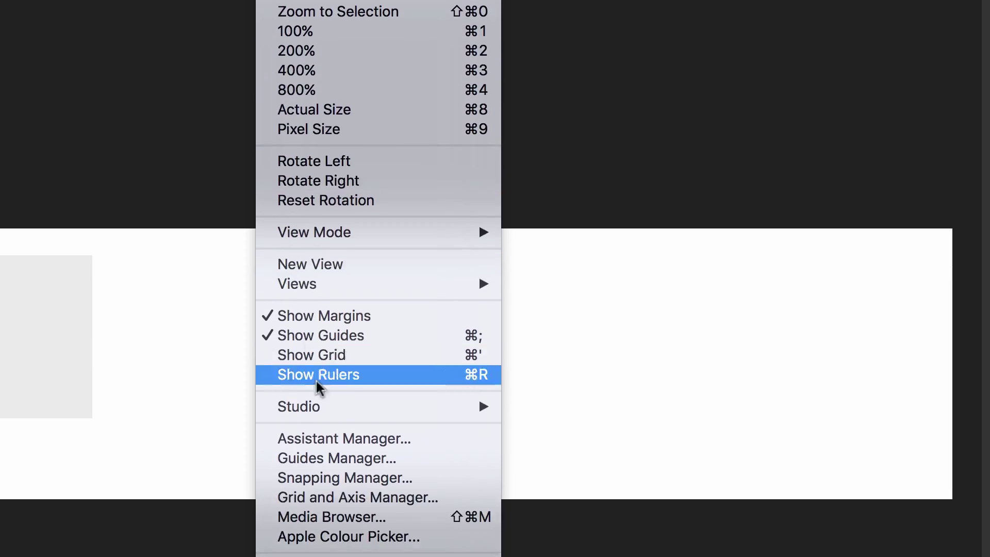
{"action": "left_click", "coordinate": [434, 442]}
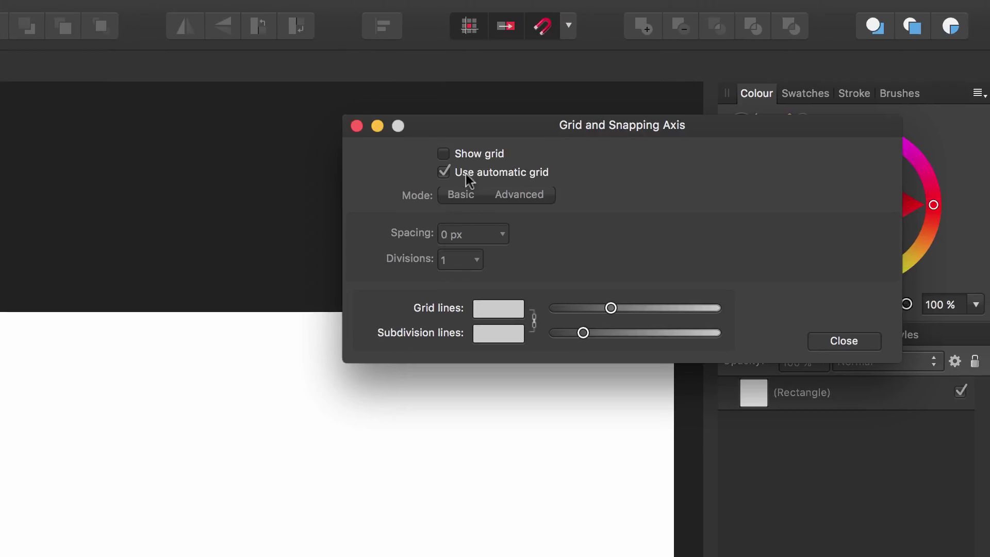
{"action": "left_click", "coordinate": [466, 157]}
{"action": "left_click", "coordinate": [444, 172]}
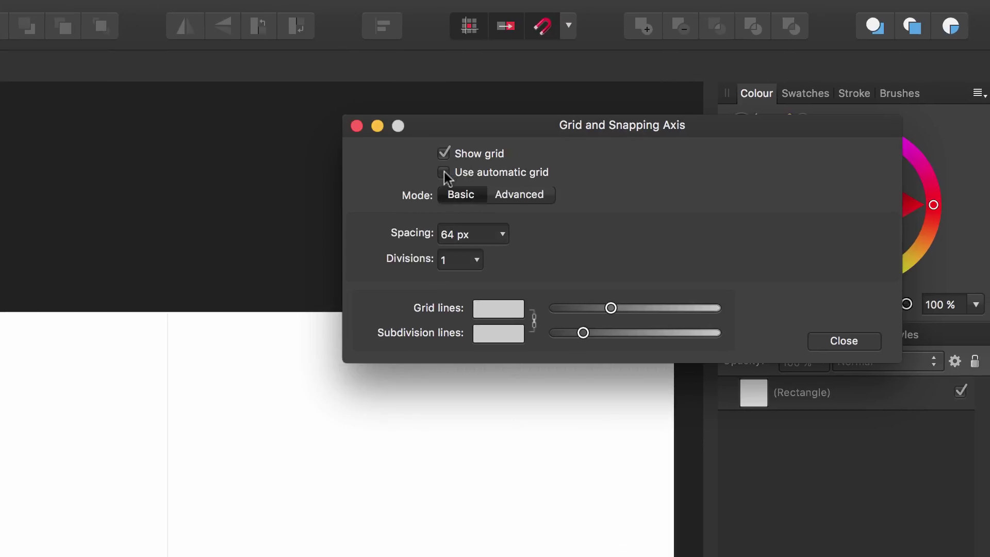
Set the basic grid to 6 px spacing with 6 divisions and close the grid settings.
{"action": "left_click", "coordinate": [471, 234]}
{"action": "key", "text": "super+a"}
{"action": "type", "text": "6"}
{"action": "left_click", "coordinate": [453, 259]}
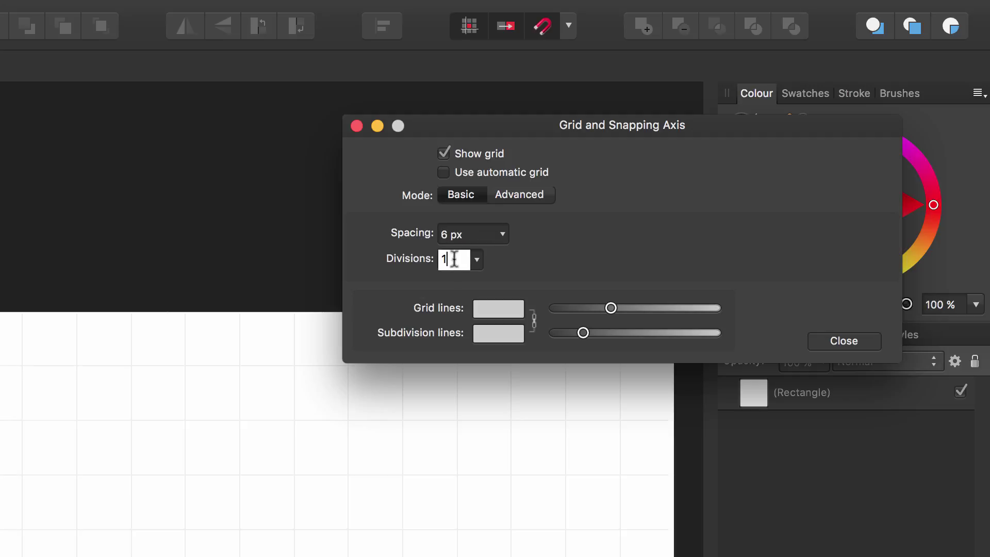
{"action": "key", "text": "super+a"}
{"action": "type", "text": "6"}
{"action": "key", "text": "Return"}
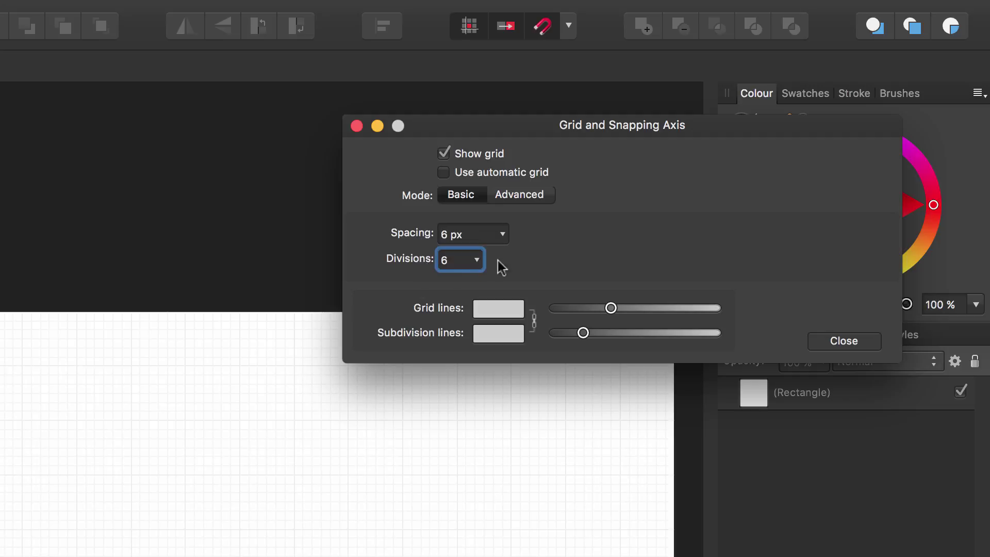
{"action": "left_click", "coordinate": [827, 343]}
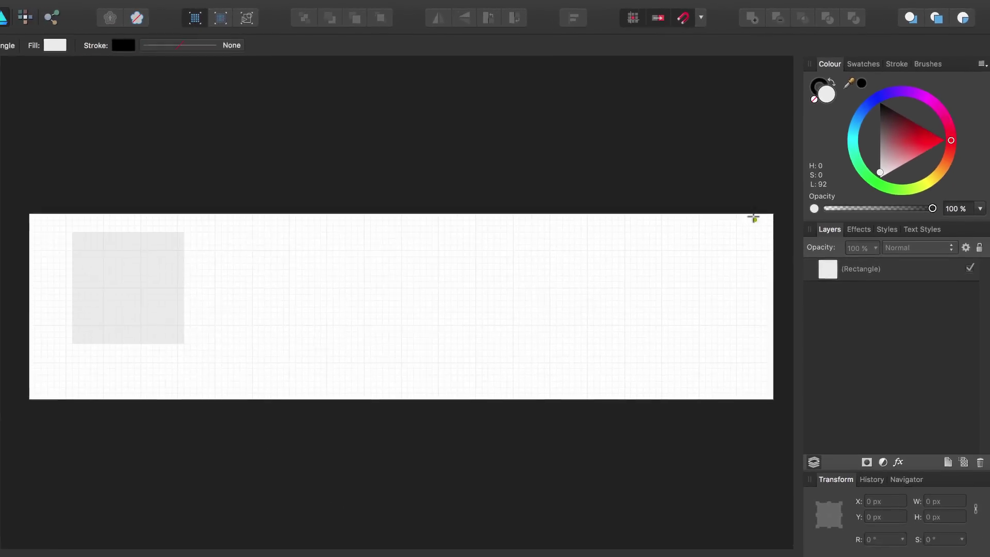
Move the square to X 6 px, Y 6 px and draw three more 18 × 18 px squares evenly along the row, ending at X 96 px.
{"action": "left_click_drag", "start_coordinate": [172, 245], "coordinate": [166, 263]}
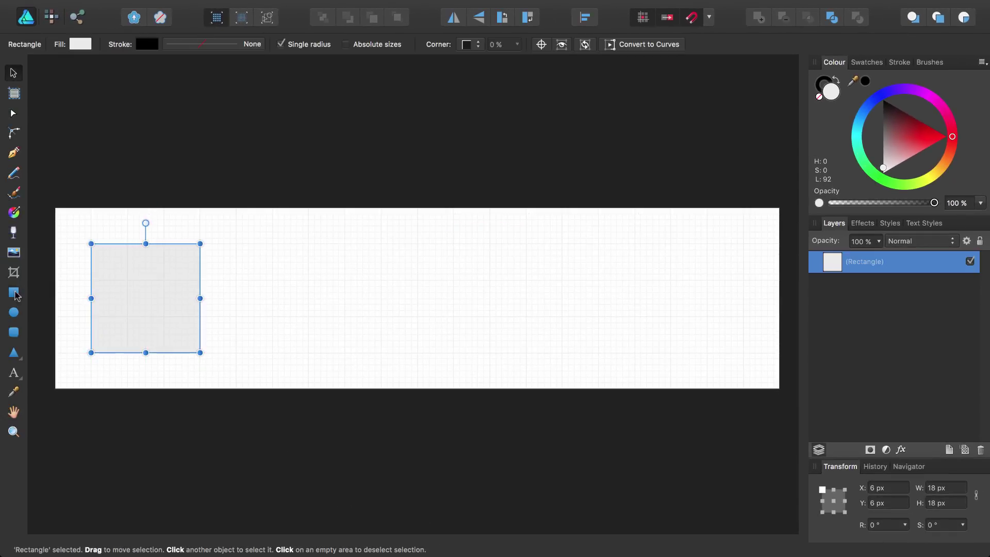
{"action": "left_click_drag", "start_coordinate": [272, 243], "coordinate": [381, 353]}
{"action": "left_click_drag", "start_coordinate": [454, 244], "coordinate": [562, 353]}
{"action": "left_click_drag", "start_coordinate": [635, 243], "coordinate": [743, 353]}
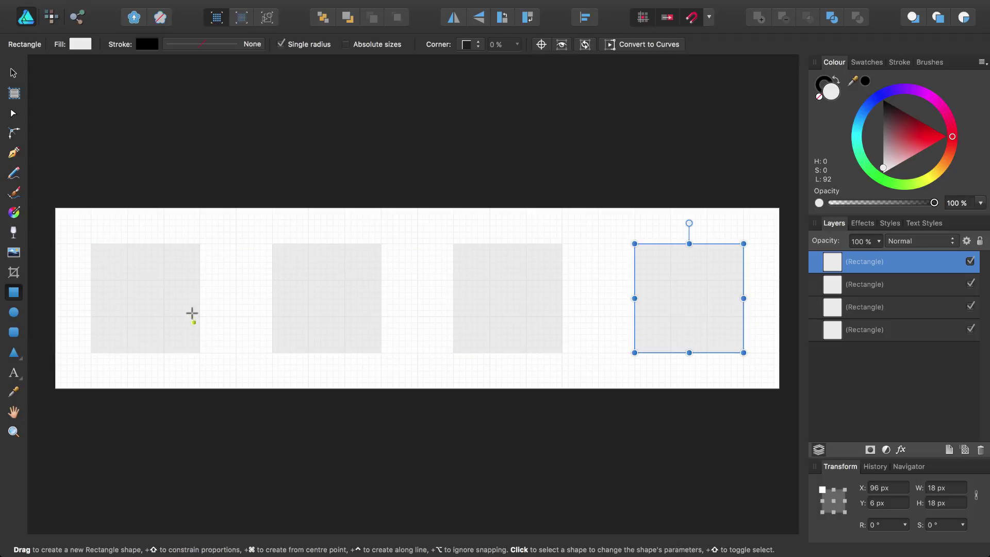
Set new objects to be inserted inside the leftmost square and fill that square with the dark grey UI design swatch.
{"action": "left_click", "coordinate": [842, 330]}
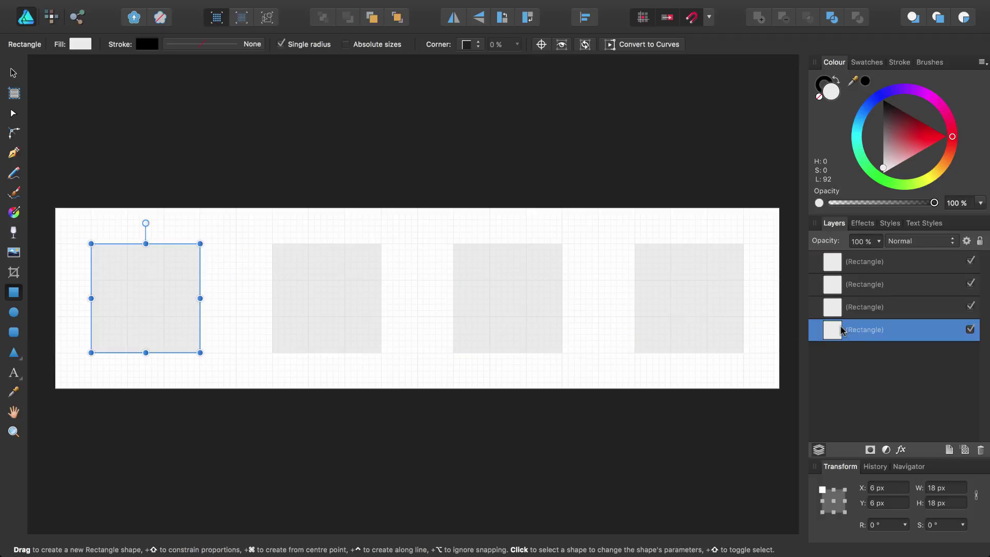
{"action": "key", "text": "super+alt+0"}
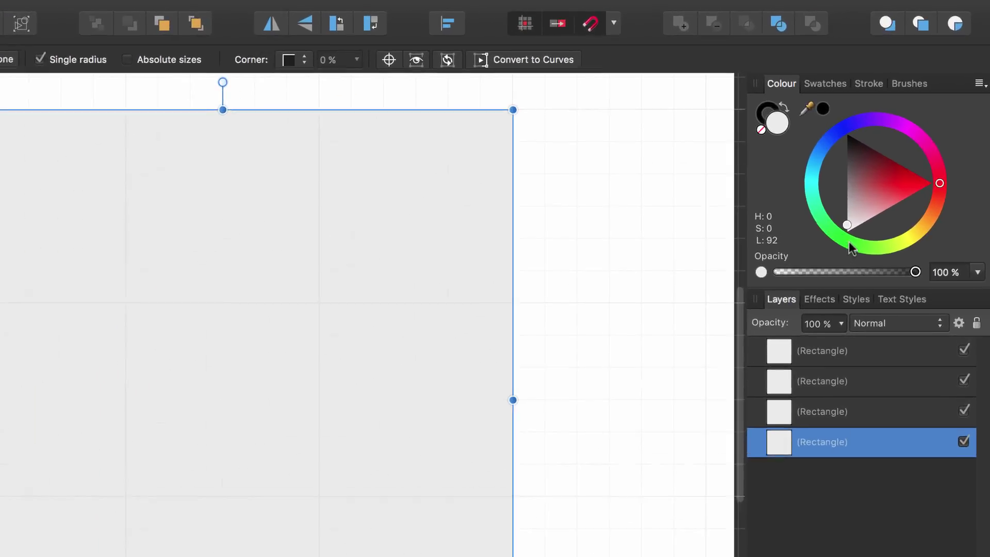
{"action": "left_click", "coordinate": [950, 26]}
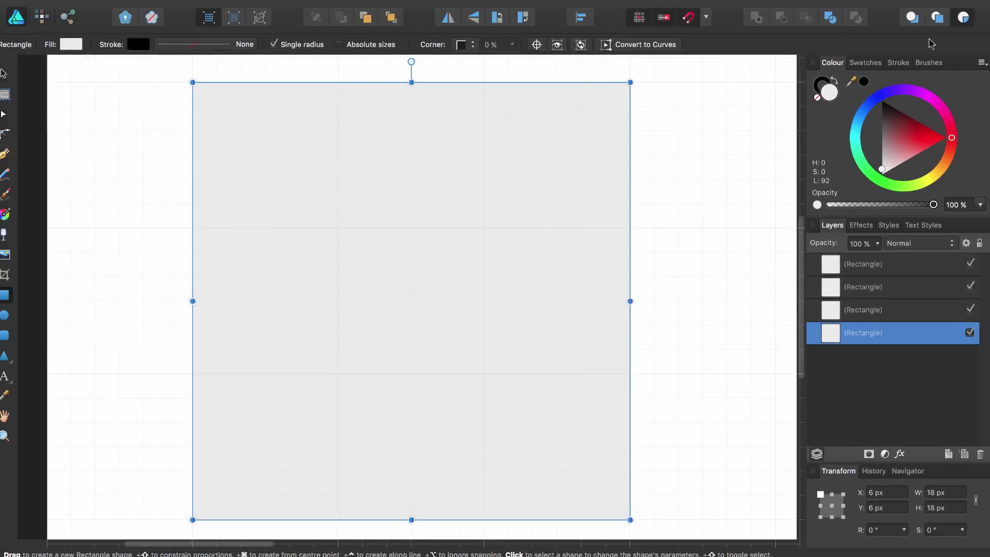
{"action": "left_click", "coordinate": [868, 63]}
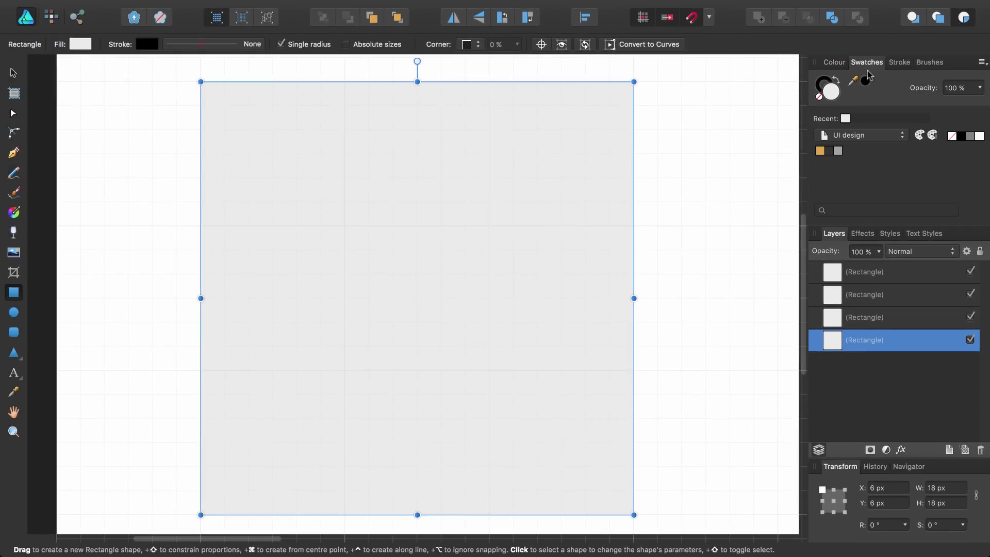
{"action": "left_click", "coordinate": [829, 150]}
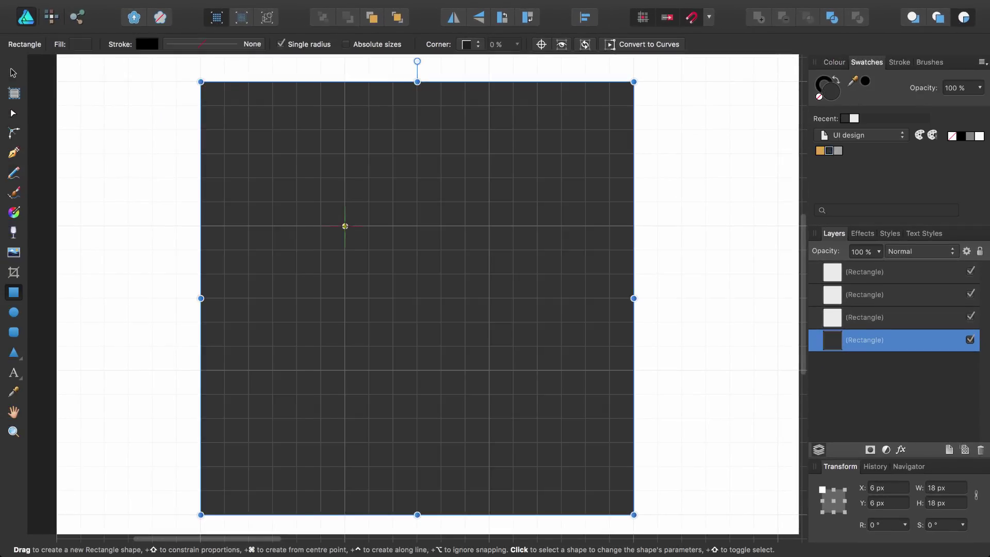
Draw two light grey 6 × 6 px squares inside the dark square, at its upper-left and lower-right corners.
{"action": "left_click_drag", "start_coordinate": [345, 226], "coordinate": [201, 82]}
{"action": "left_click", "coordinate": [838, 151]}
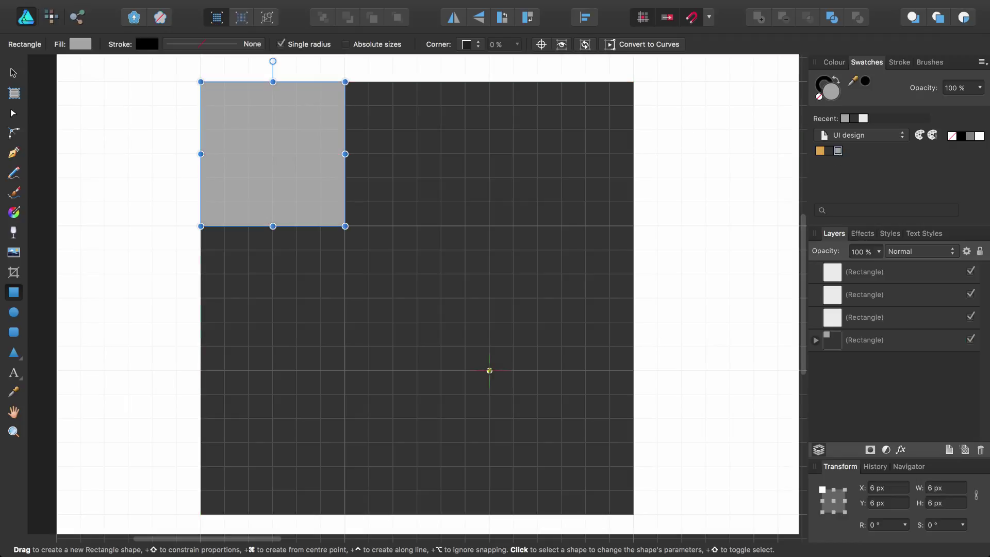
{"action": "left_click_drag", "start_coordinate": [489, 370], "coordinate": [633, 515]}
Draw a closed eight-corner outline of two overlapping squares with the Pen tool between the grey squares, and fill it orange without a stroke.
{"action": "key", "text": "p"}
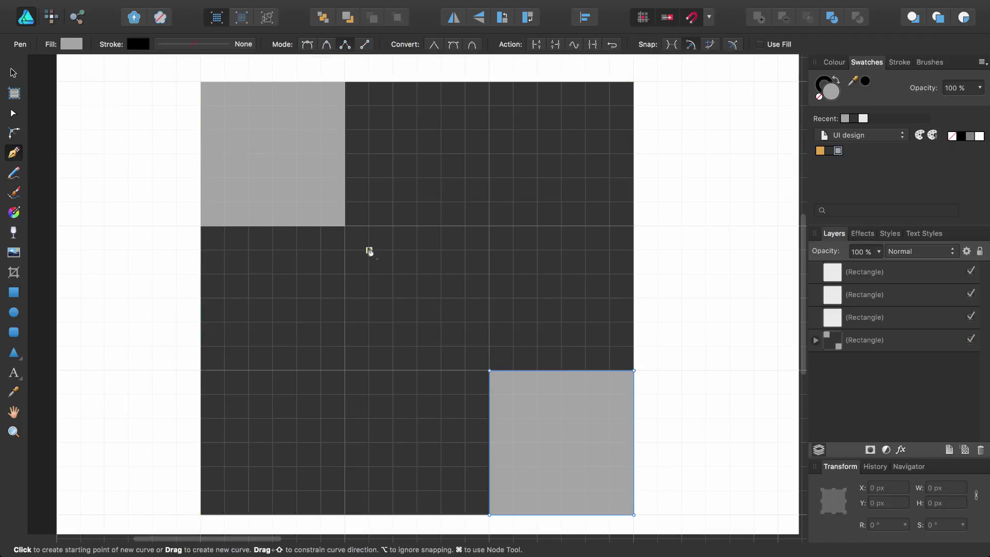
{"action": "left_click", "coordinate": [369, 251]}
{"action": "left_click", "coordinate": [369, 179]}
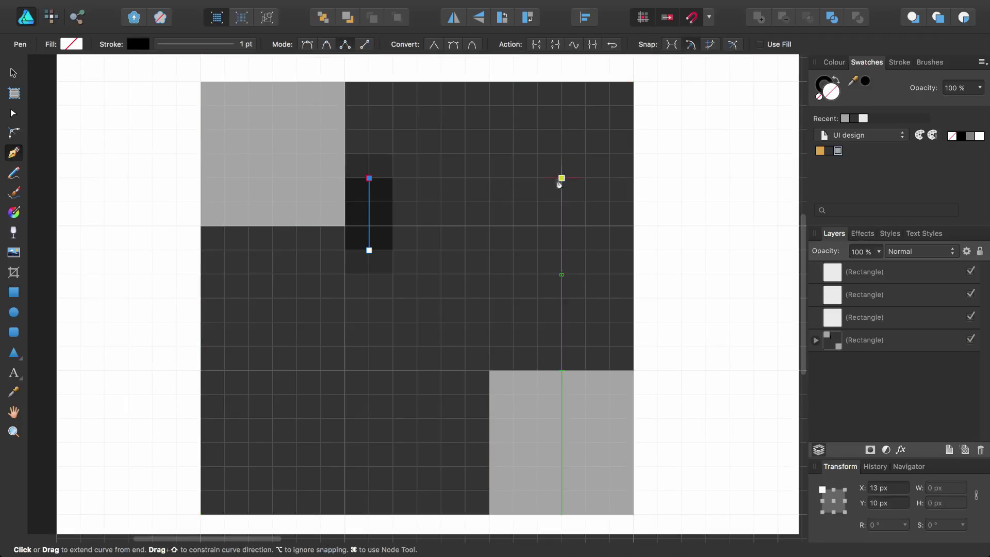
{"action": "left_click", "coordinate": [537, 178]}
{"action": "left_click", "coordinate": [537, 346]}
{"action": "left_click", "coordinate": [465, 346]}
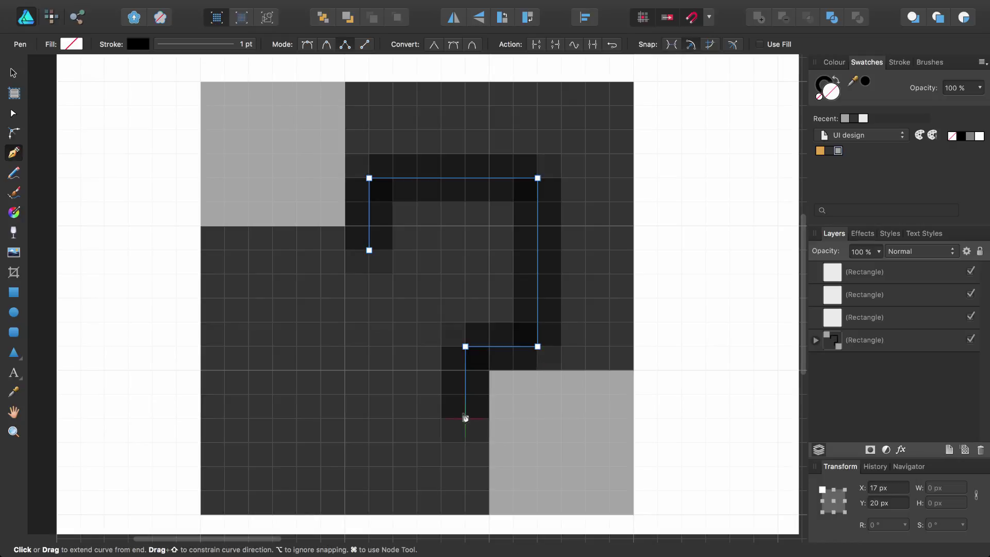
{"action": "left_click", "coordinate": [465, 419]}
{"action": "left_click", "coordinate": [297, 419]}
{"action": "left_click", "coordinate": [297, 251]}
{"action": "left_click", "coordinate": [368, 256]}
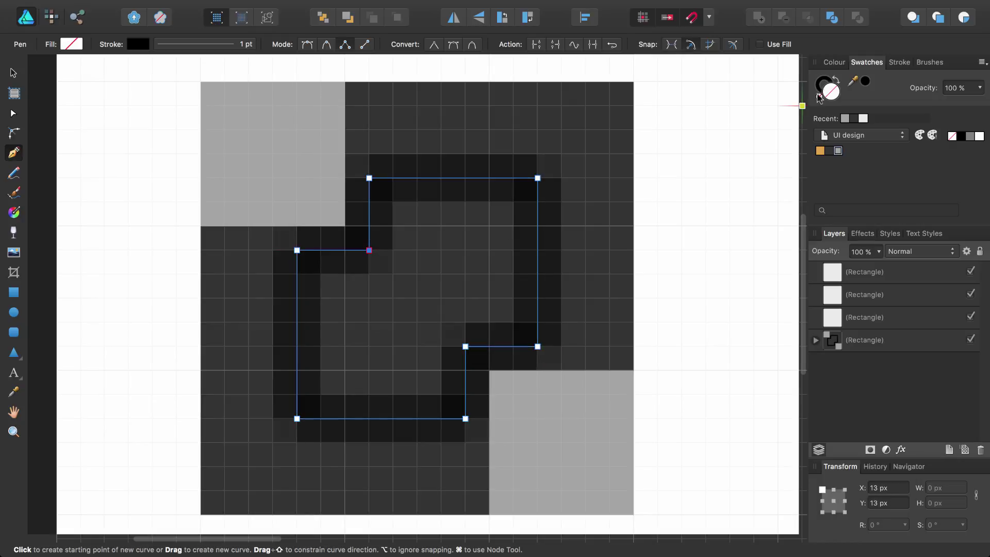
{"action": "left_click", "coordinate": [836, 80]}
{"action": "left_click", "coordinate": [820, 151]}
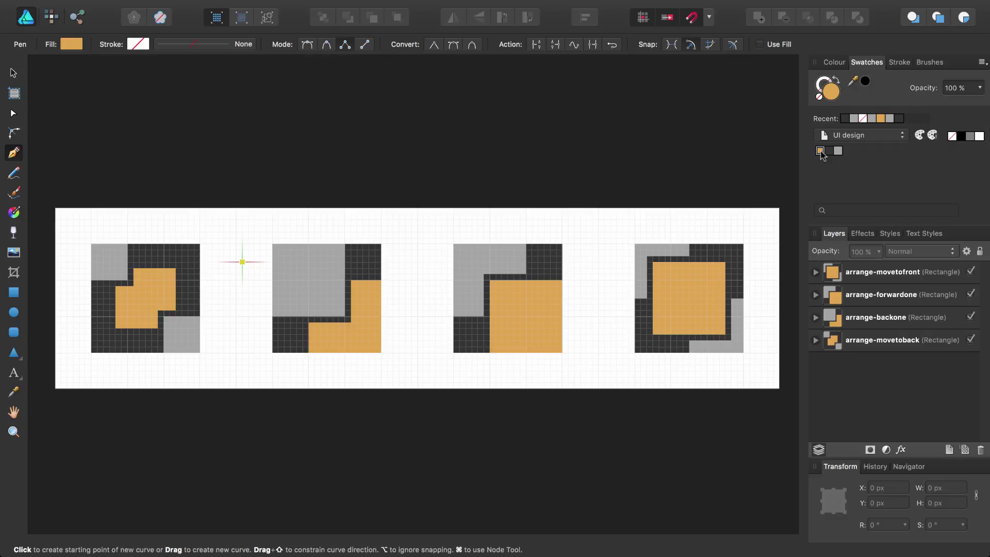
Remove the dark fill from all four arrange icon base squares, arrange-movetofront through arrange-movetoback.
{"action": "left_click", "coordinate": [832, 273]}
{"action": "left_click", "coordinate": [836, 341], "text": "shift"}
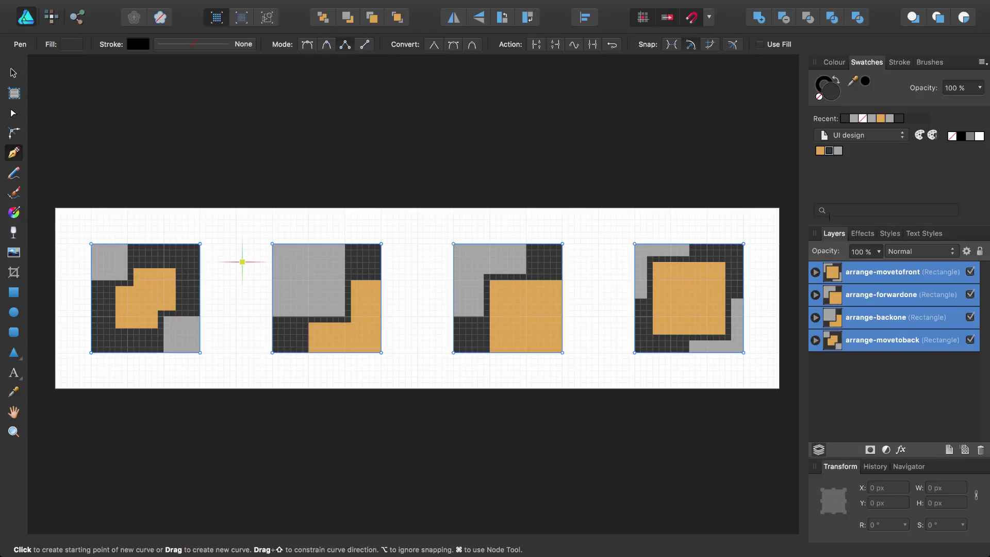
{"action": "left_click", "coordinate": [820, 97]}
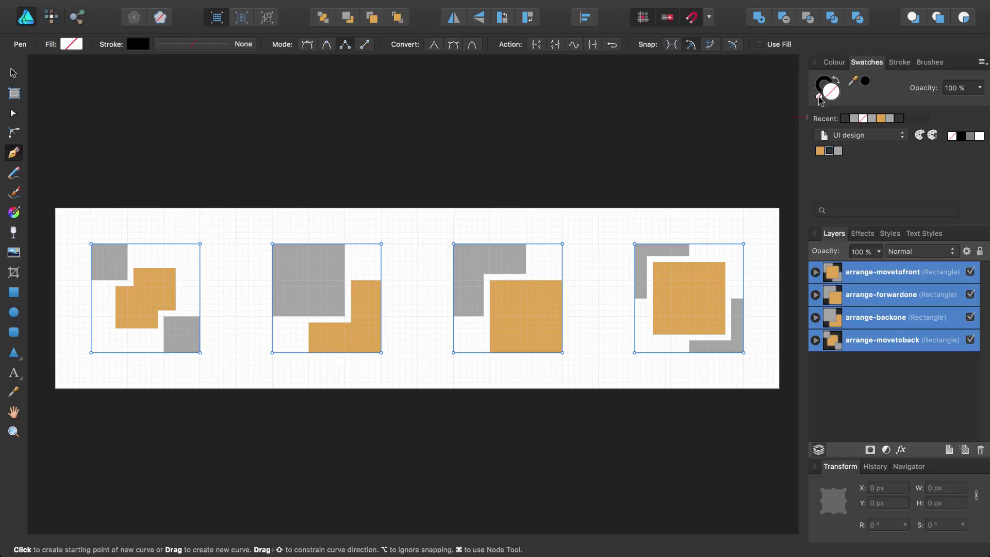
Draw a dark grey rounded rectangle over the full 120 × 30 px page with corners of about 11%, and place it behind all icons.
{"action": "left_click", "coordinate": [14, 331]}
{"action": "left_click_drag", "start_coordinate": [55, 208], "coordinate": [779, 388]}
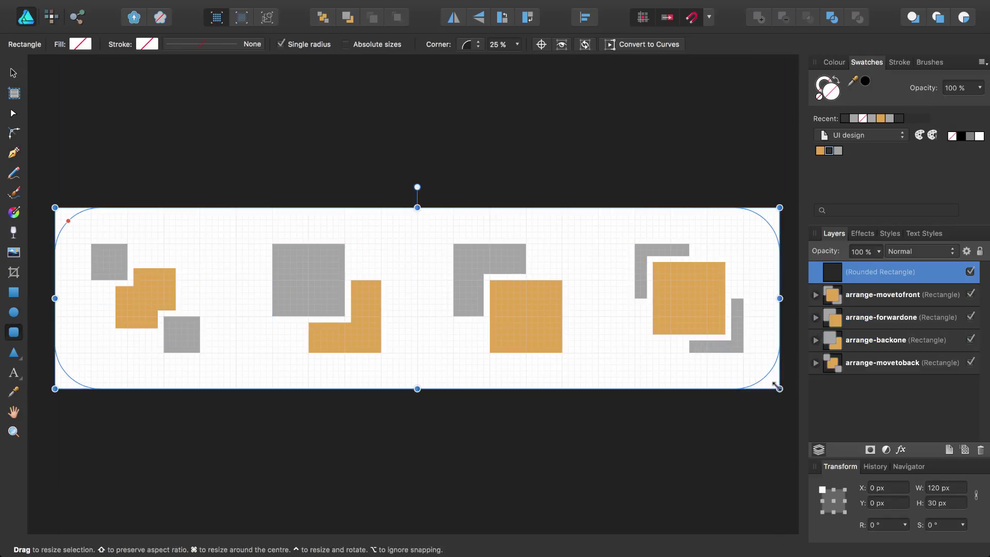
{"action": "key", "text": "shift+x"}
{"action": "left_click_drag", "start_coordinate": [61, 215], "coordinate": [70, 221]}
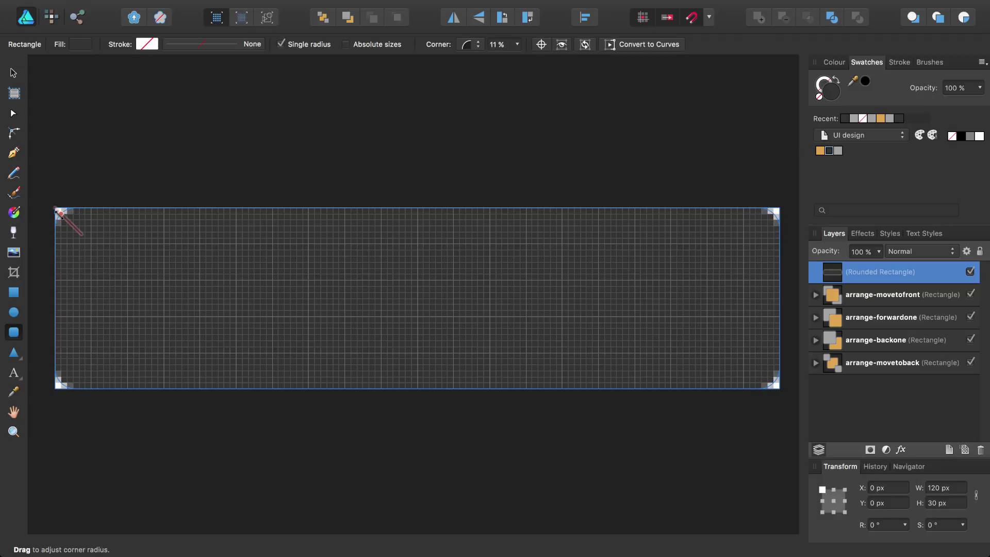
{"action": "key", "text": "super+shift+bracketleft"}
{"action": "key", "text": "super+d"}
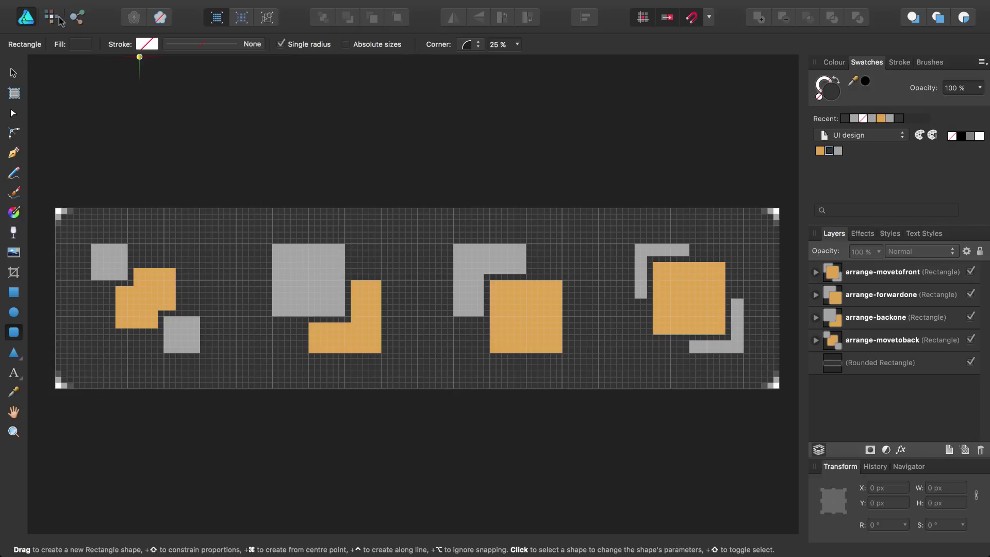
Switch to the Export Persona and create export slices from the four arrange icon layers, arrange-movetofront through arrange-movetoback.
{"action": "left_click", "coordinate": [77, 18]}
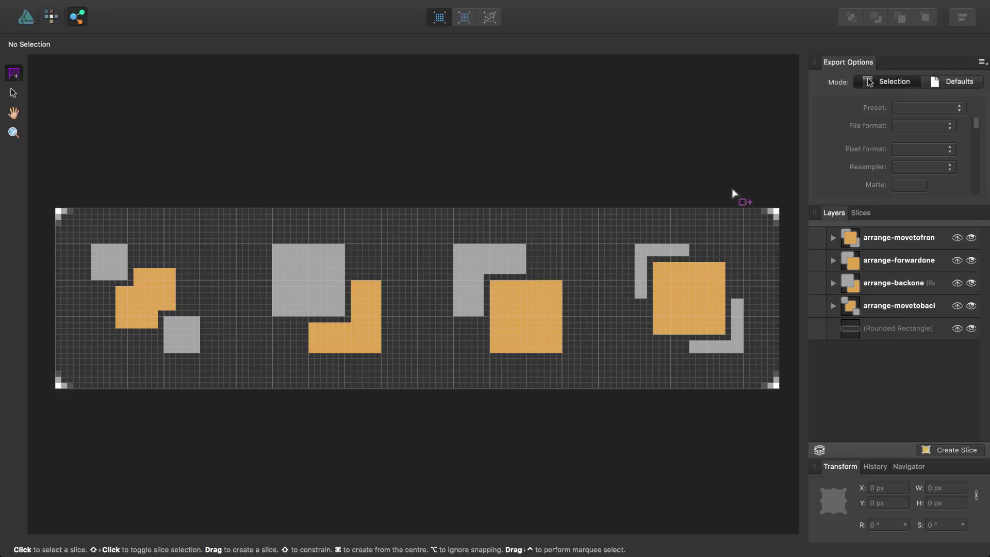
{"action": "left_click", "coordinate": [902, 237]}
{"action": "left_click", "coordinate": [909, 305], "text": "shift"}
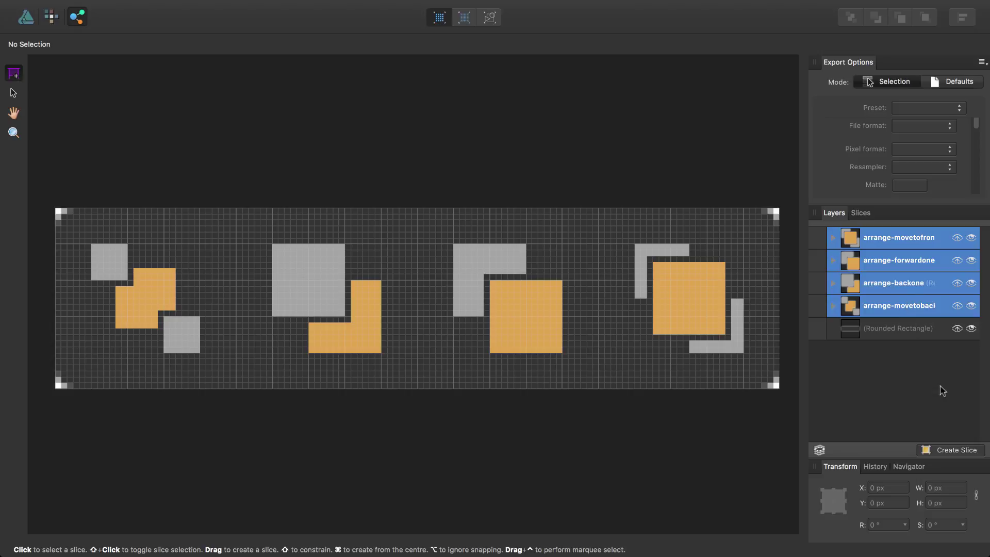
{"action": "left_click", "coordinate": [951, 451]}
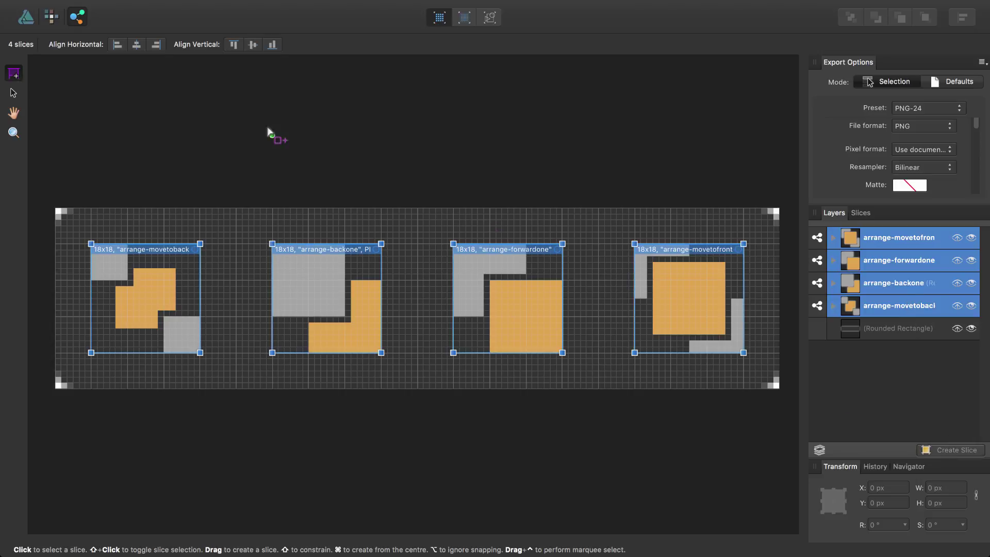
Draw four adjoining 30 × 30 px slices across the full page, one around each arrange icon.
{"action": "left_click_drag", "start_coordinate": [55, 208], "coordinate": [239, 389]}
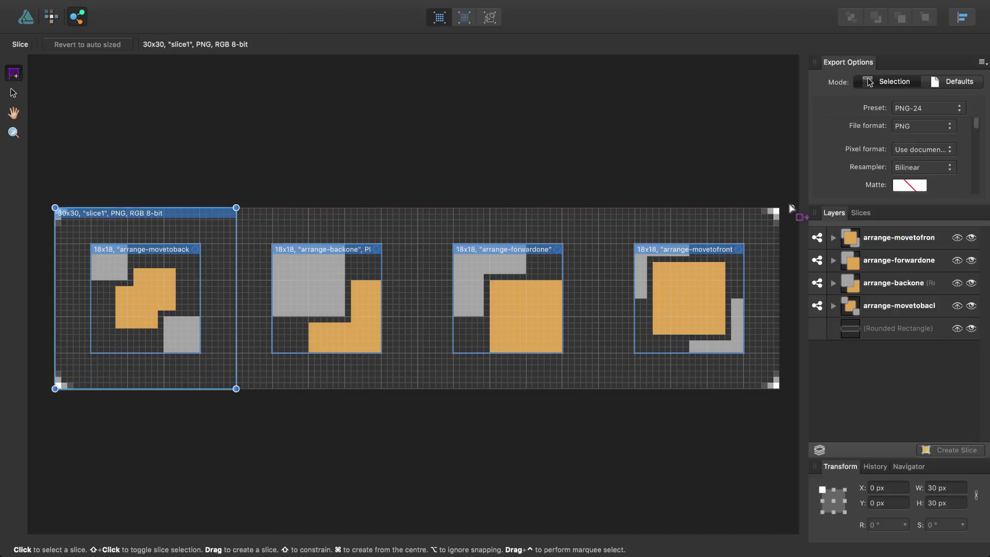
{"action": "left_click_drag", "start_coordinate": [779, 208], "coordinate": [598, 389]}
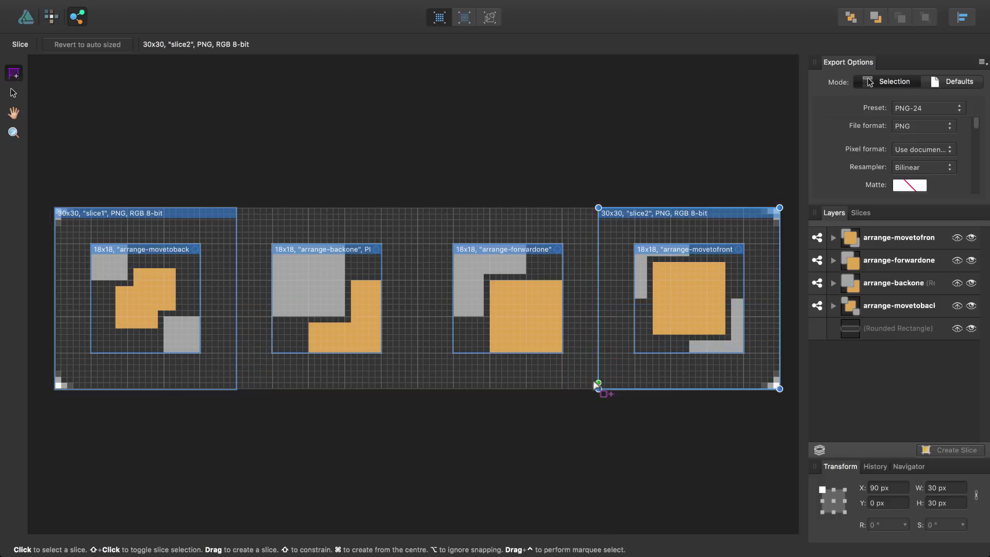
{"action": "left_click_drag", "start_coordinate": [417, 207], "coordinate": [598, 390]}
{"action": "left_click_drag", "start_coordinate": [238, 210], "coordinate": [417, 389]}
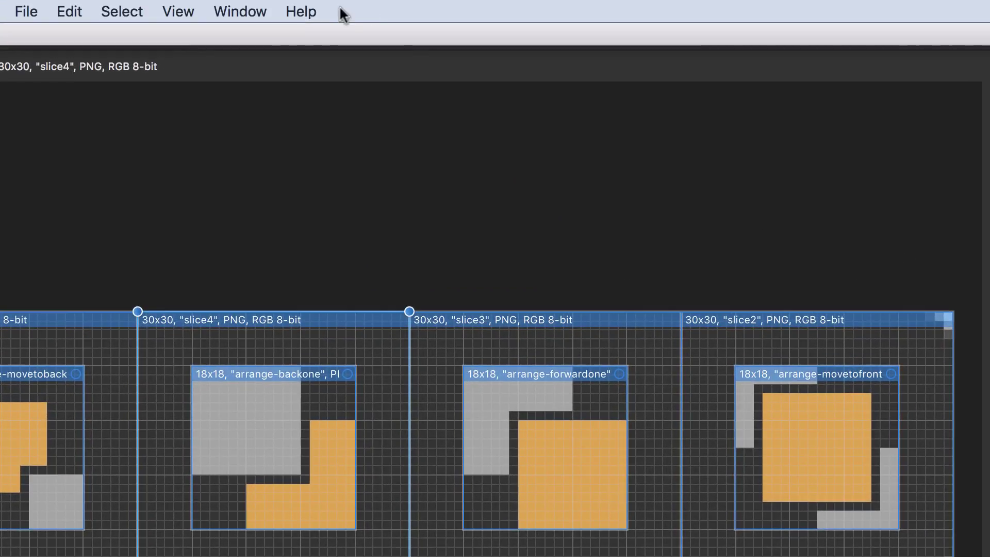
{"action": "left_click", "coordinate": [301, 11]}
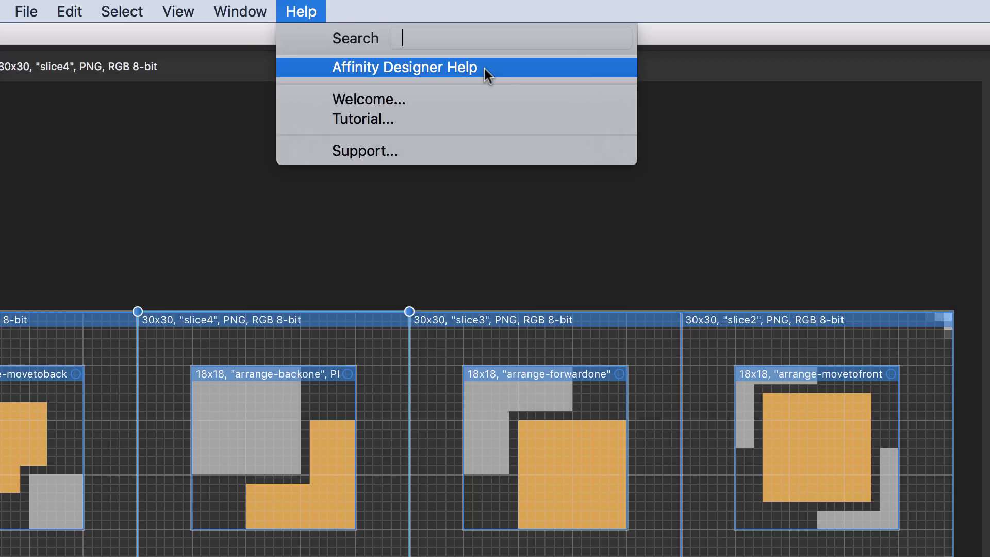
{"action": "left_click", "coordinate": [733, 187]}
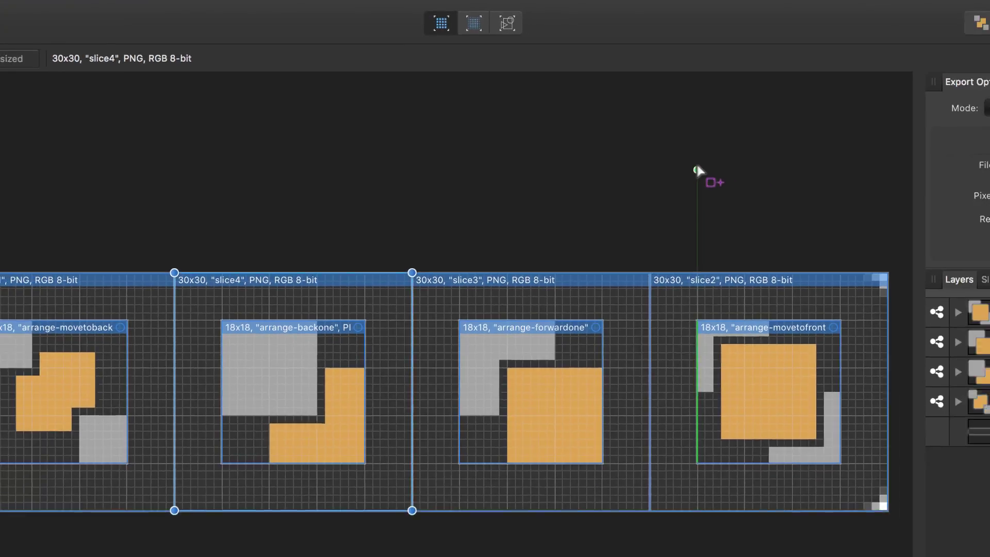